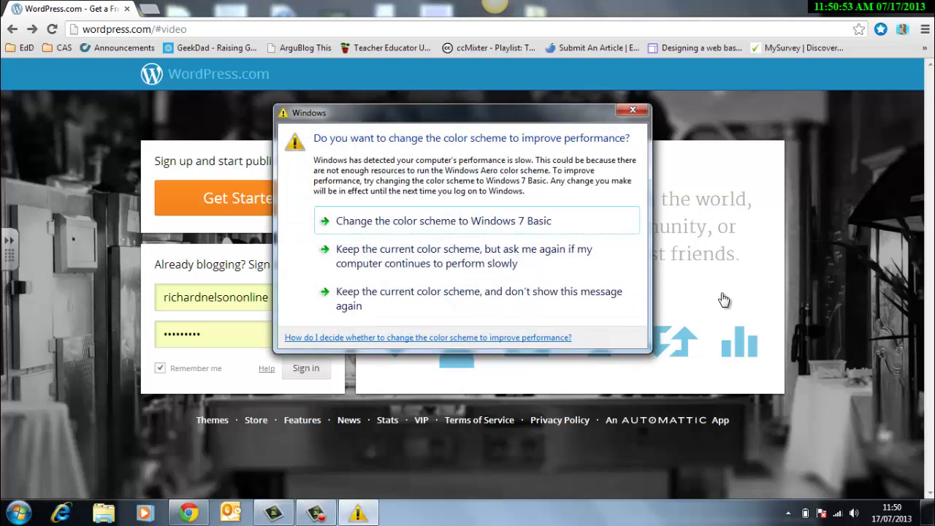
Dismiss the Windows colour-scheme prompt, then play the WordPress.com introduction video and pause it
{"action": "left_click", "coordinate": [637, 110]}
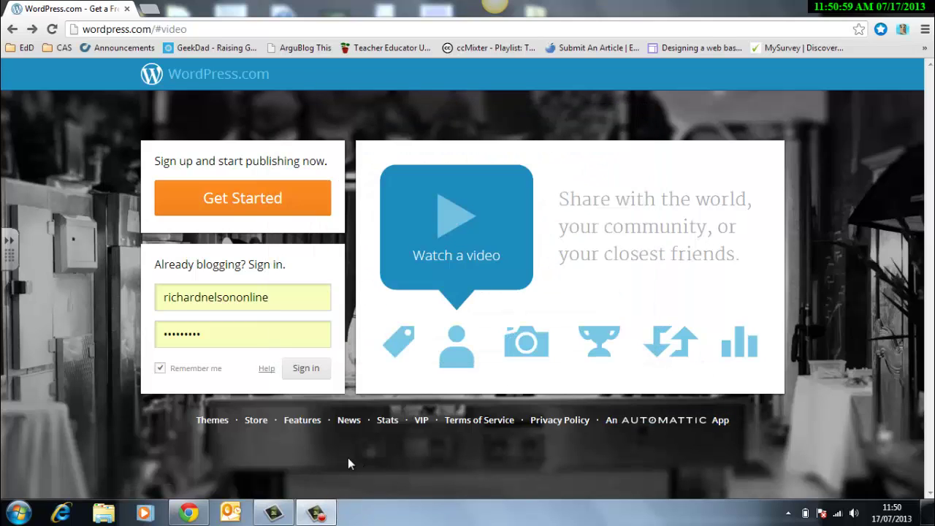
{"action": "left_click", "coordinate": [358, 150]}
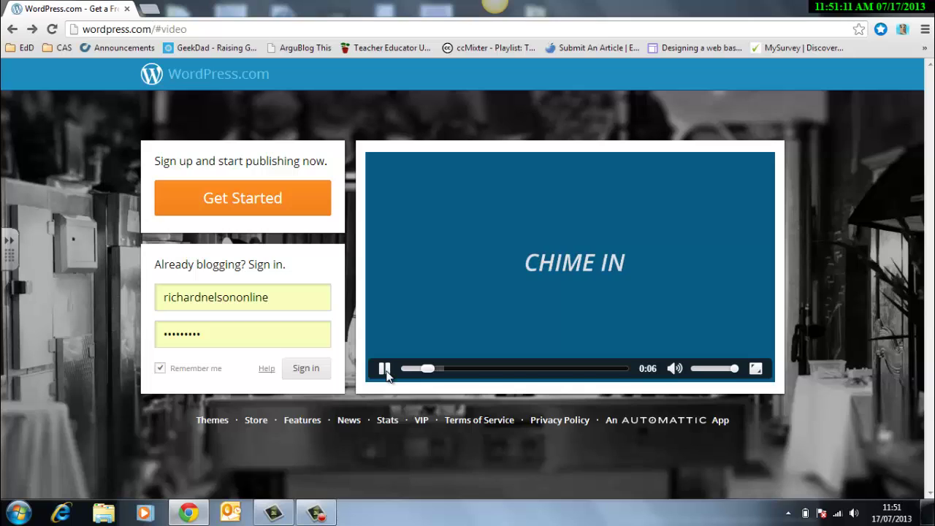
{"action": "left_click", "coordinate": [385, 370]}
Start sign-up, enter the e-mail address, and paste in the username so the free blog address auto-fills
{"action": "left_click", "coordinate": [248, 206]}
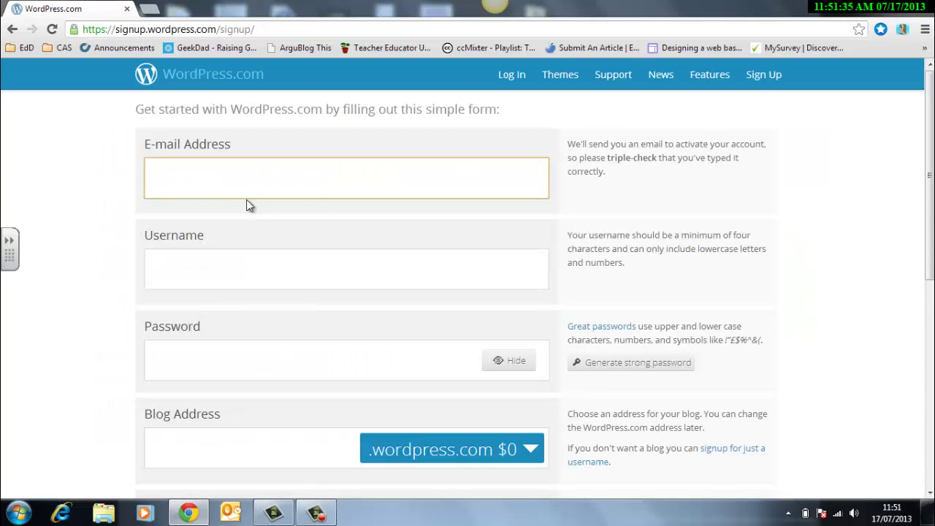
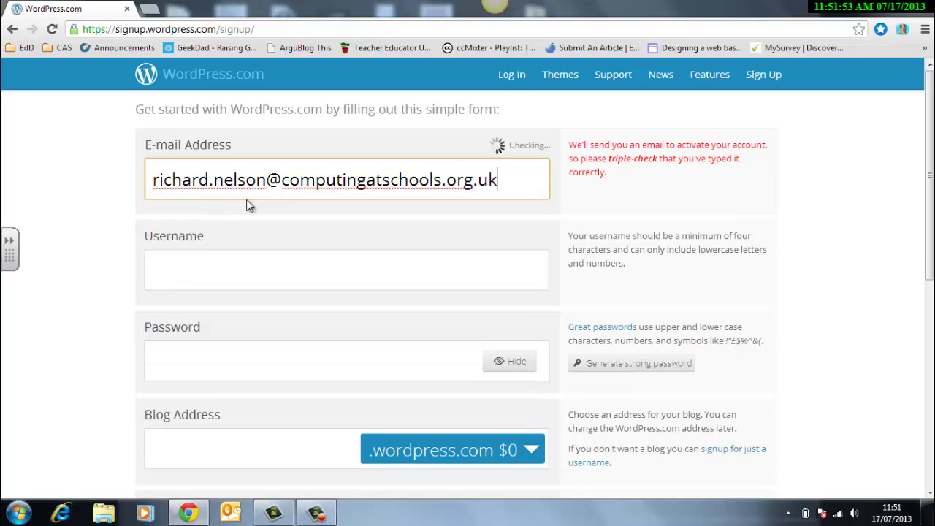
{"action": "key", "text": "Tab"}
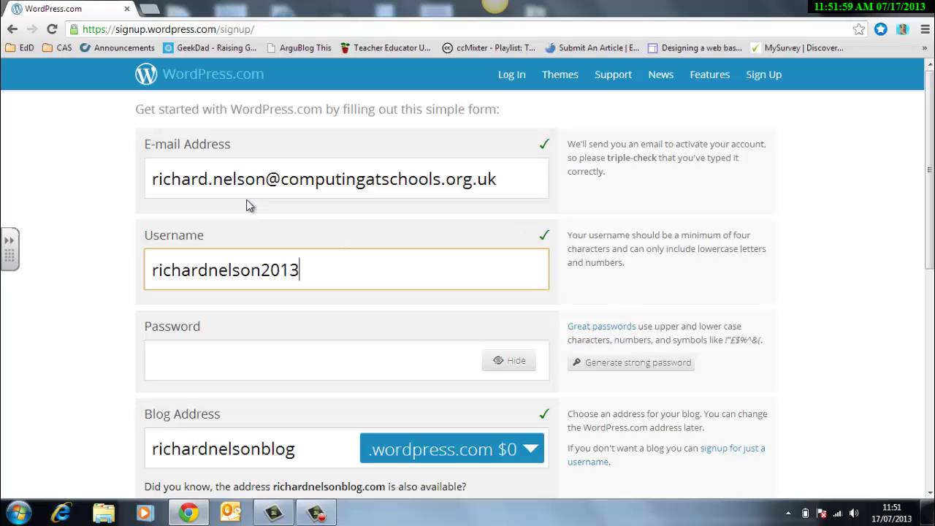
Enter the account password in the sign-up form with its characters kept masked
{"action": "left_click", "coordinate": [250, 359]}
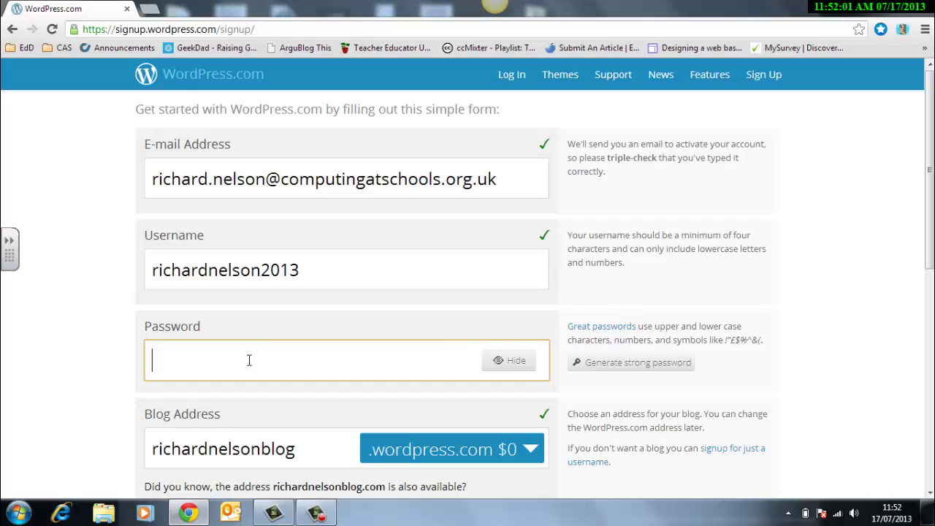
{"action": "left_click", "coordinate": [516, 361]}
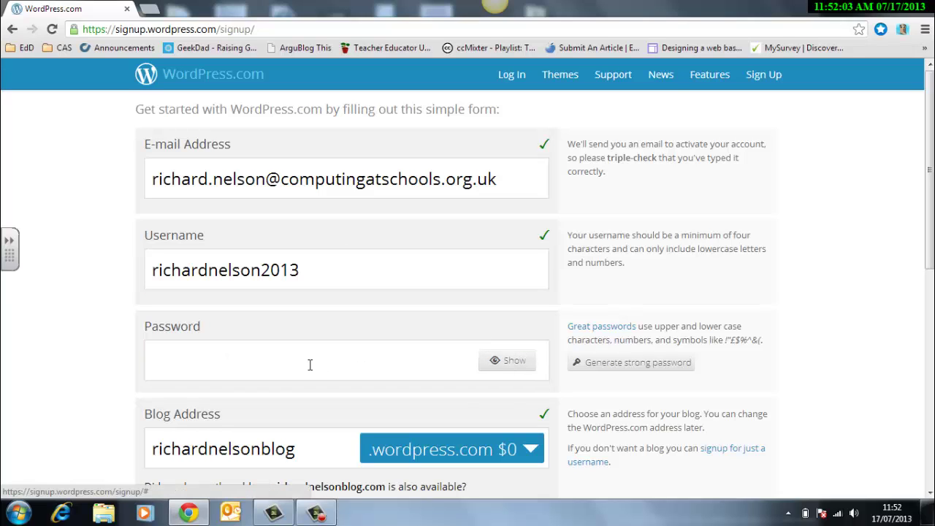
{"action": "left_click", "coordinate": [284, 368]}
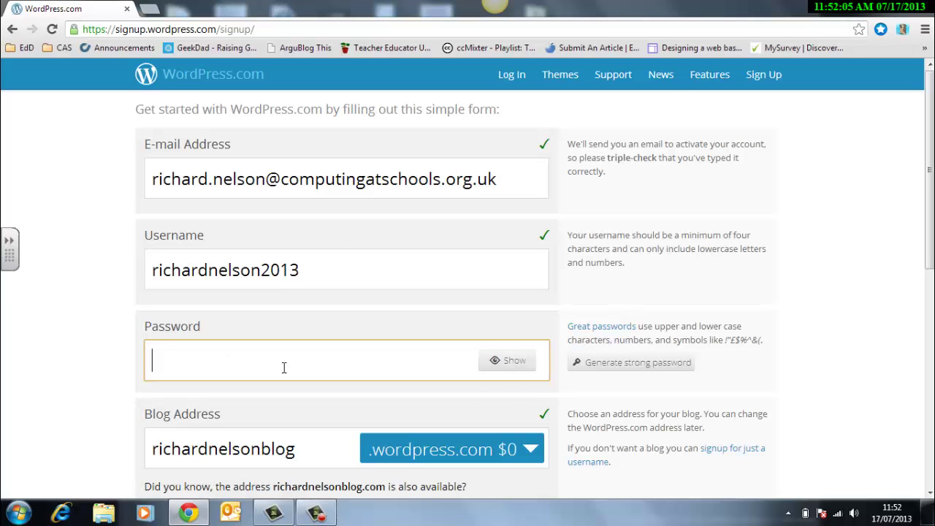
{"action": "type", "text": "password1"}
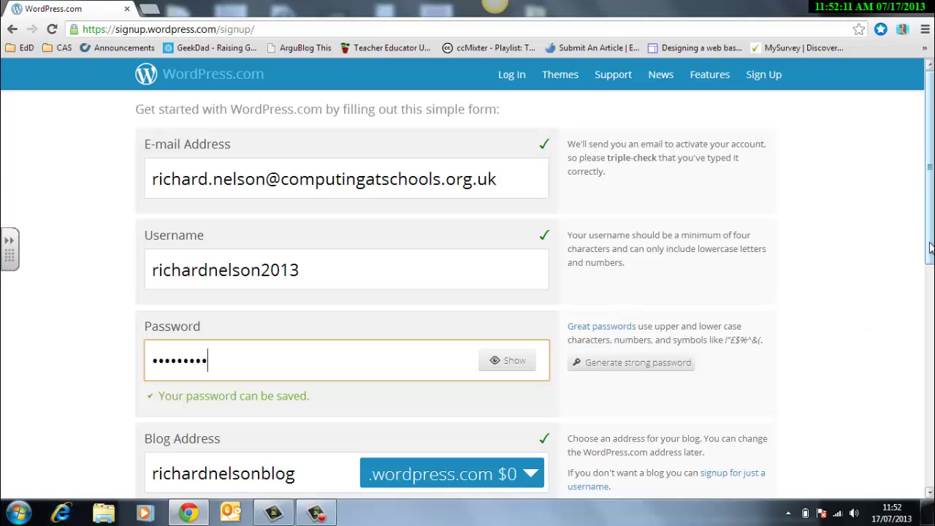
{"action": "left_click_drag", "start_coordinate": [930, 261], "coordinate": [930, 355]}
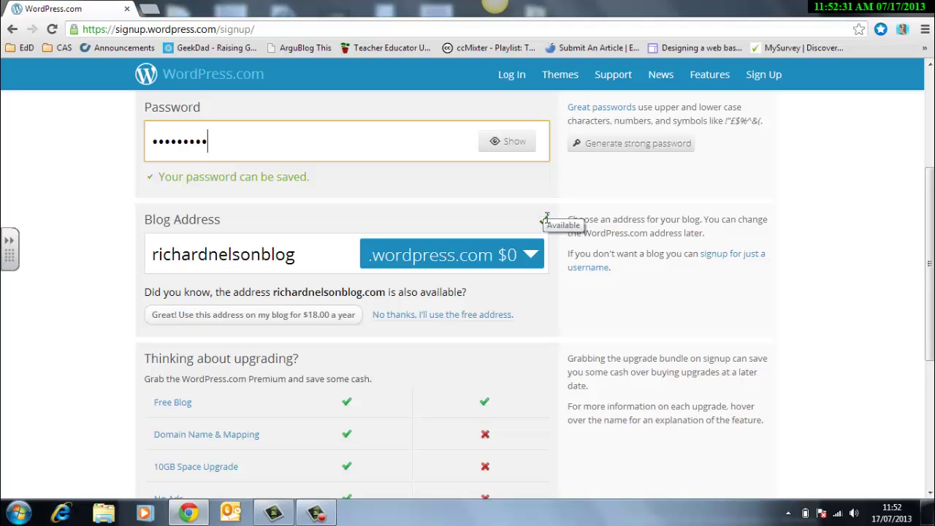
{"action": "mouse_move", "coordinate": [539, 226]}
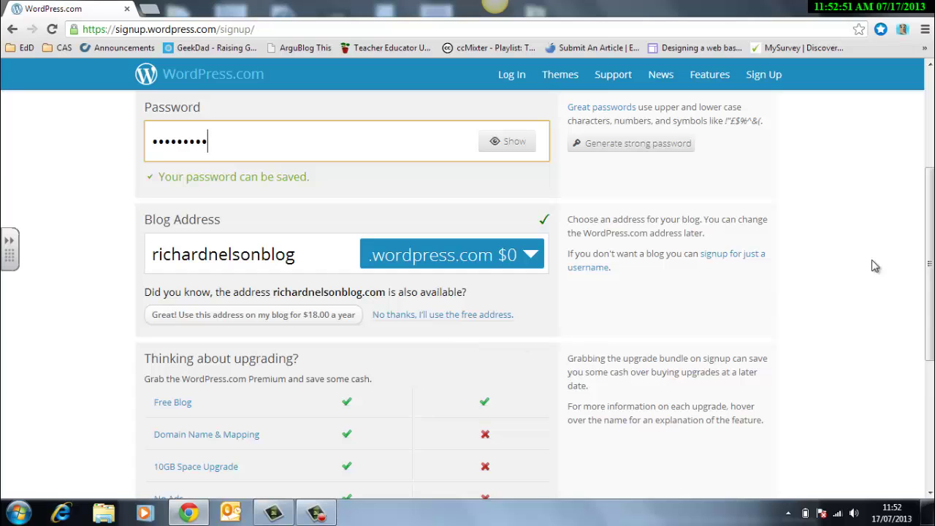
{"action": "left_click_drag", "start_coordinate": [929, 220], "coordinate": [924, 323]}
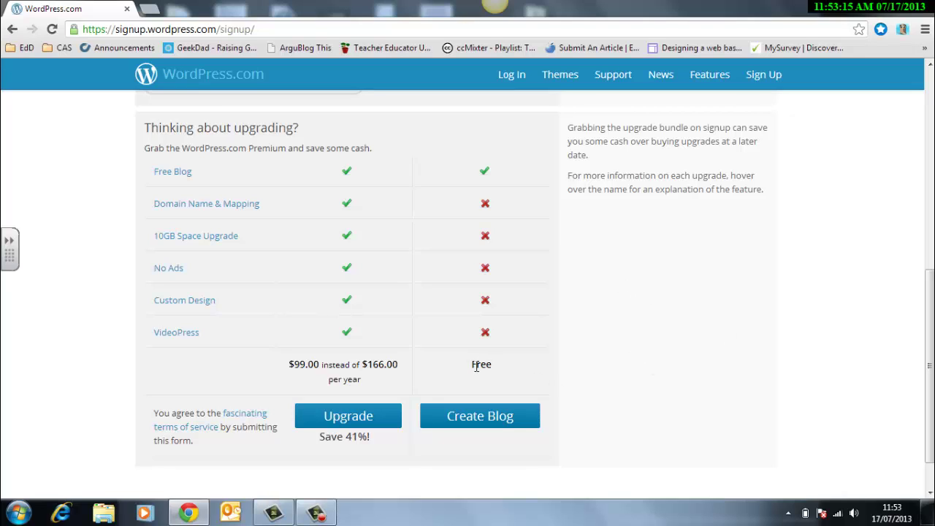
Submit the free blog sign-up and open a new browser tab for the mail inbox
{"action": "left_click", "coordinate": [481, 418]}
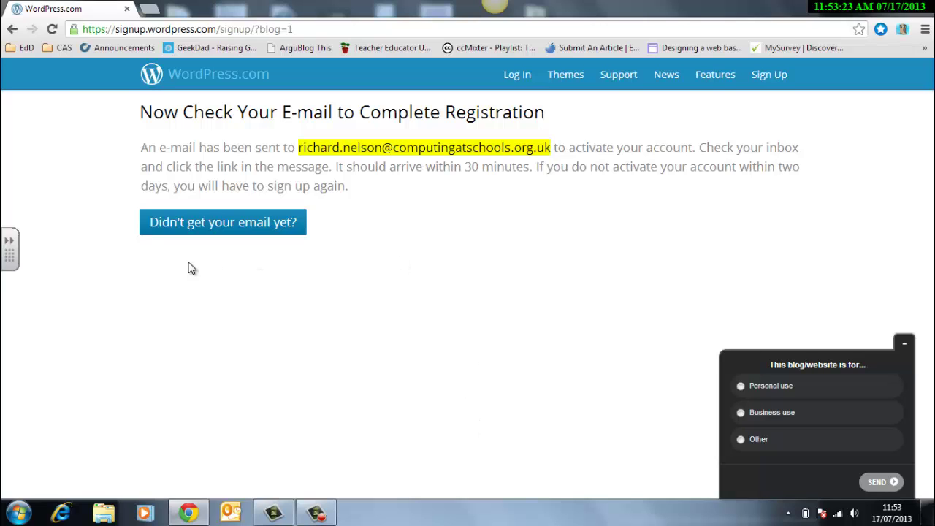
{"action": "left_click", "coordinate": [149, 9]}
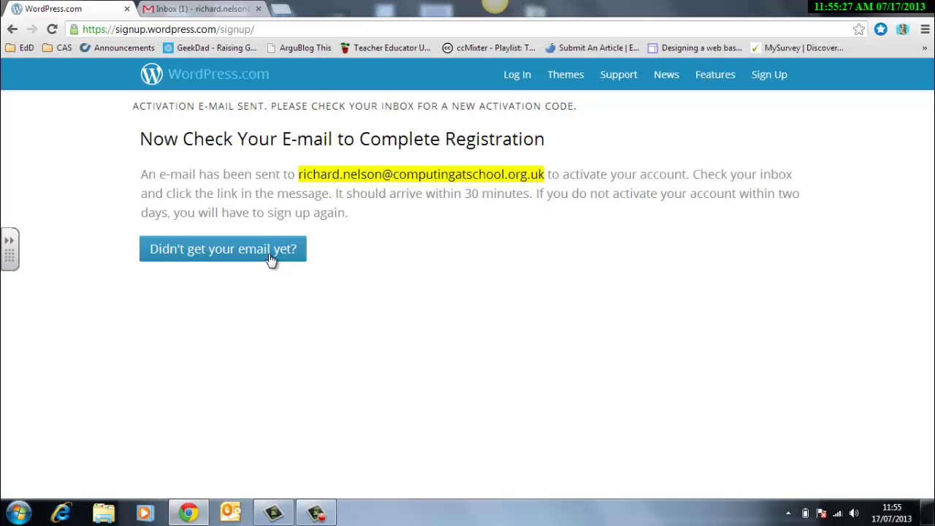
Close the old WordPress tab and use Activate Blog in the WordPress.com activation e-mail in Gmail
{"action": "left_click", "coordinate": [197, 9]}
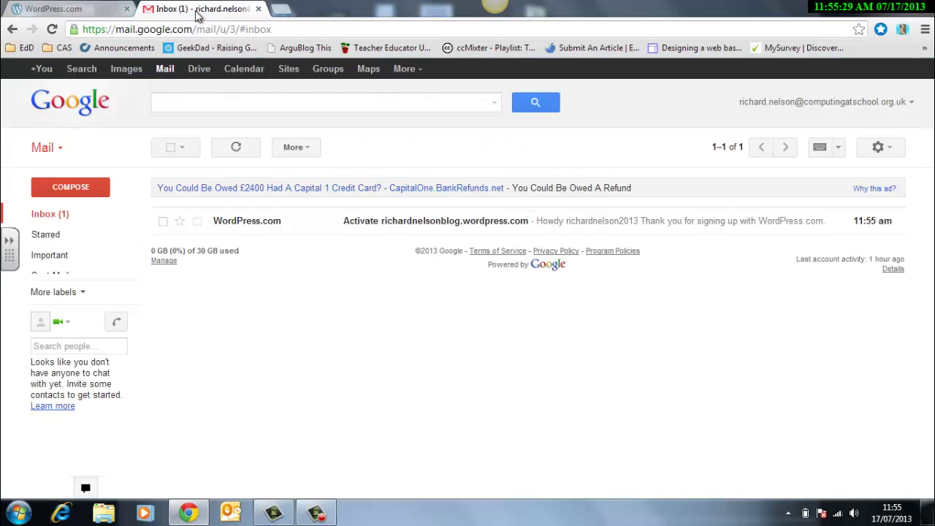
{"action": "left_click", "coordinate": [126, 9]}
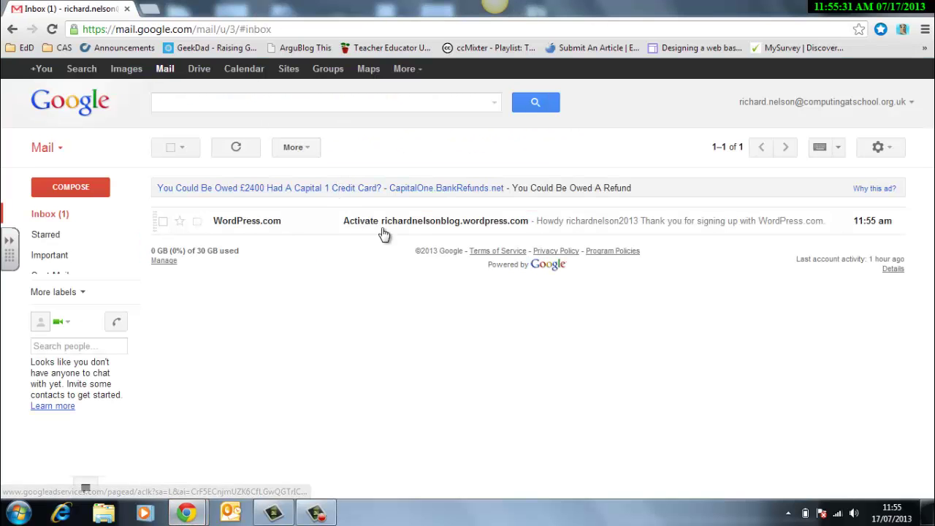
{"action": "left_click", "coordinate": [429, 230]}
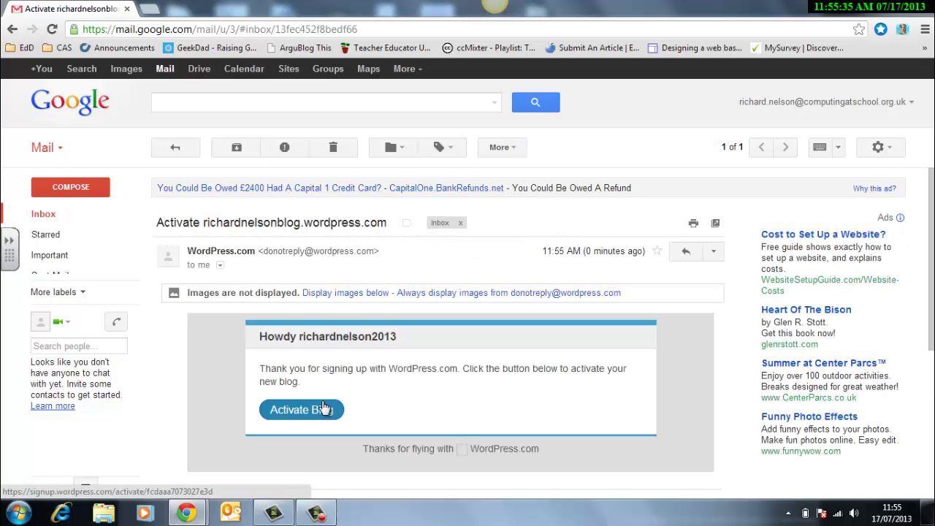
{"action": "left_click", "coordinate": [319, 414]}
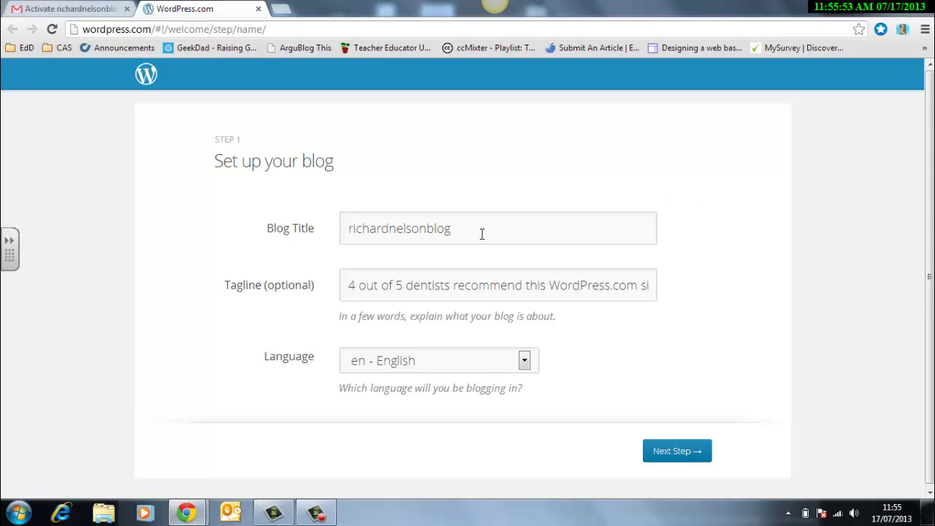
Replace the default tagline with 'All about teaching' and continue to Step 2, Choose a theme
{"action": "left_click", "coordinate": [379, 289]}
{"action": "key", "text": "ctrl+a"}
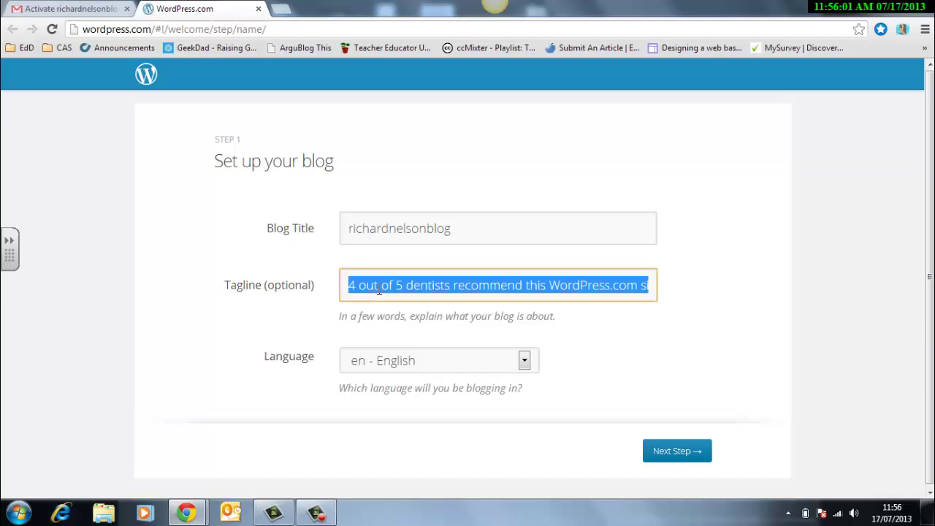
{"action": "key", "text": "BackSpace"}
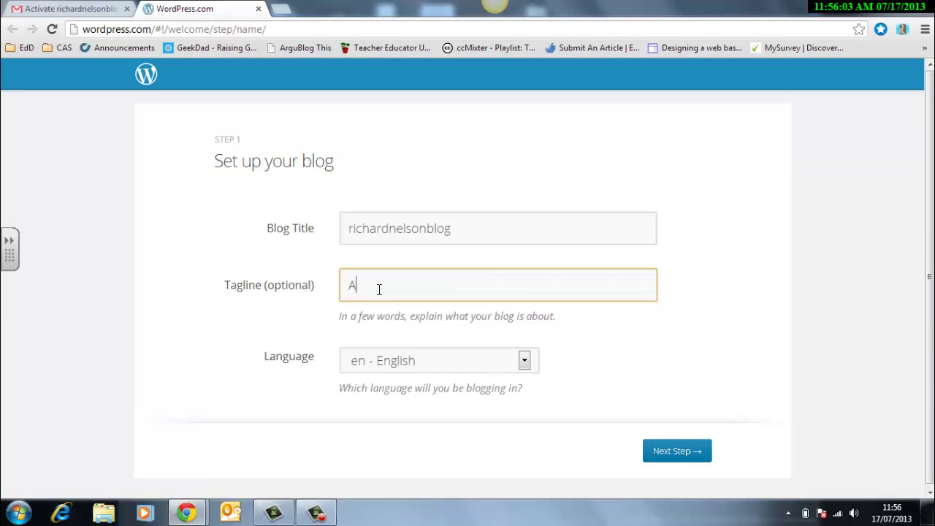
{"action": "type", "text": "All about teaching"}
{"action": "left_click", "coordinate": [666, 452]}
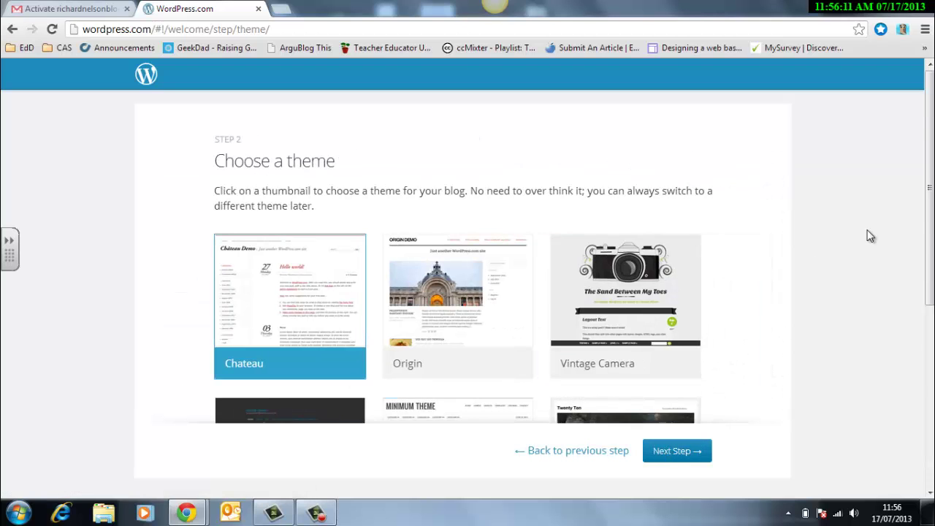
Select the Wu Wei theme and skip the Customize page to reach Step 4
{"action": "left_click_drag", "start_coordinate": [927, 223], "coordinate": [926, 402]}
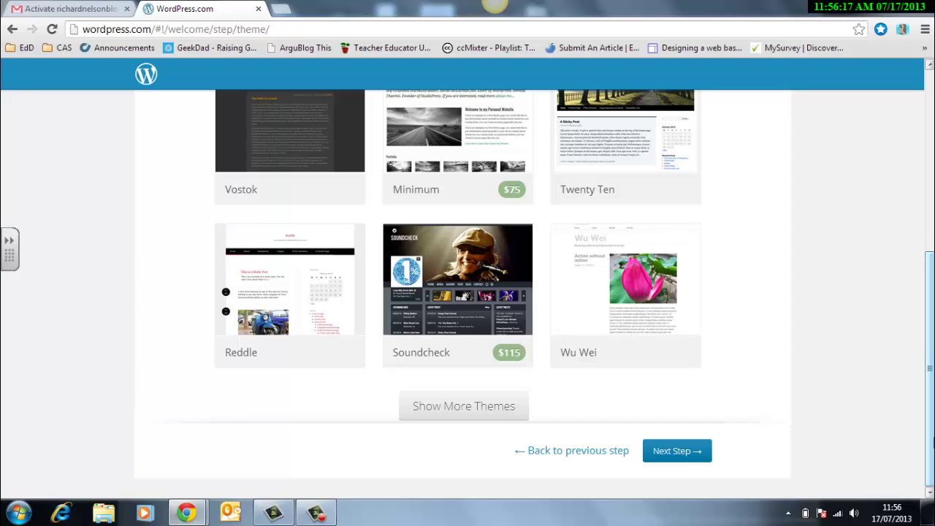
{"action": "left_click", "coordinate": [637, 285]}
{"action": "left_click", "coordinate": [656, 452]}
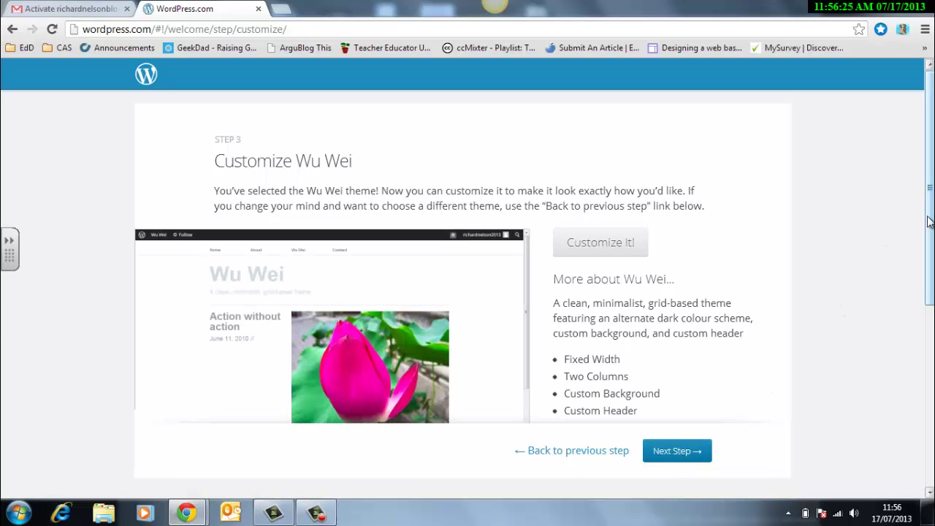
{"action": "left_click_drag", "start_coordinate": [931, 247], "coordinate": [931, 370]}
{"action": "scroll", "coordinate": [481, 260], "scroll_direction": "up", "scroll_amount": 4}
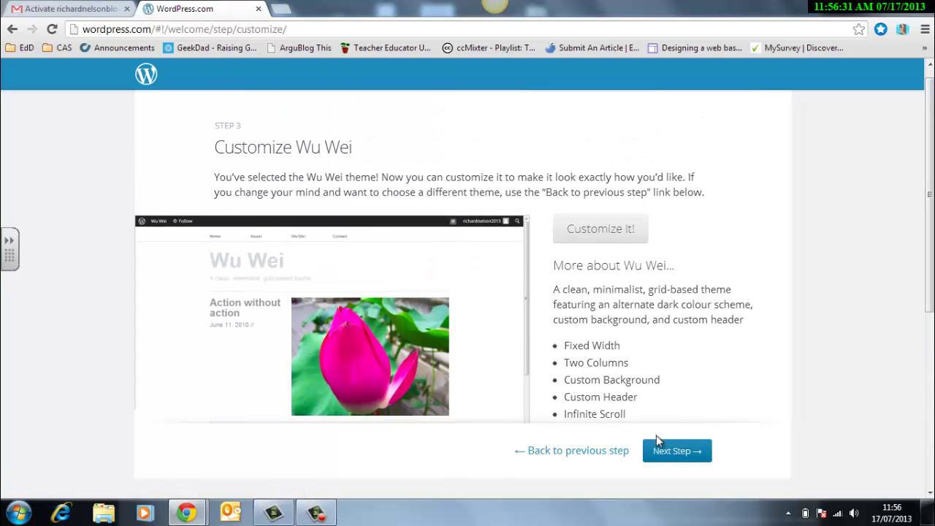
{"action": "left_click", "coordinate": [675, 452]}
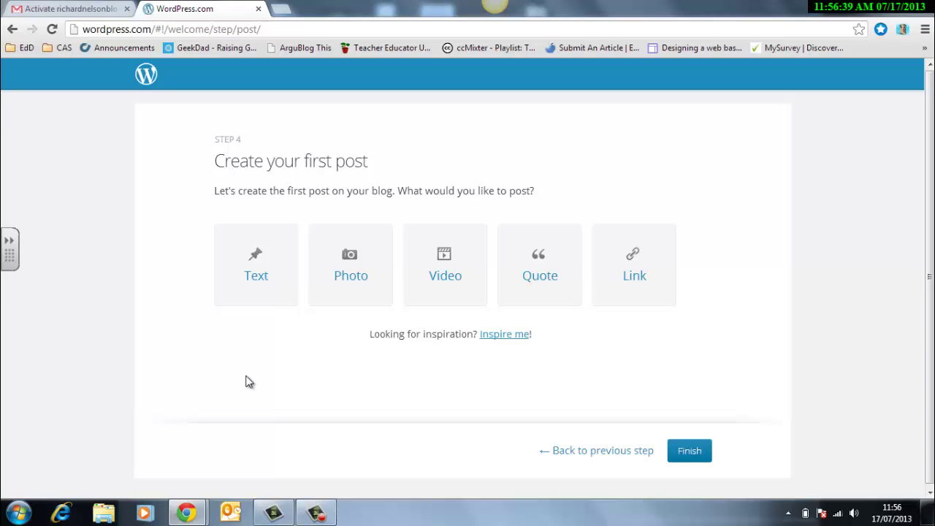
Finish the setup wizard on Step 4 without choosing Text, Photo, Video, Quote or Link
{"action": "left_click", "coordinate": [691, 452]}
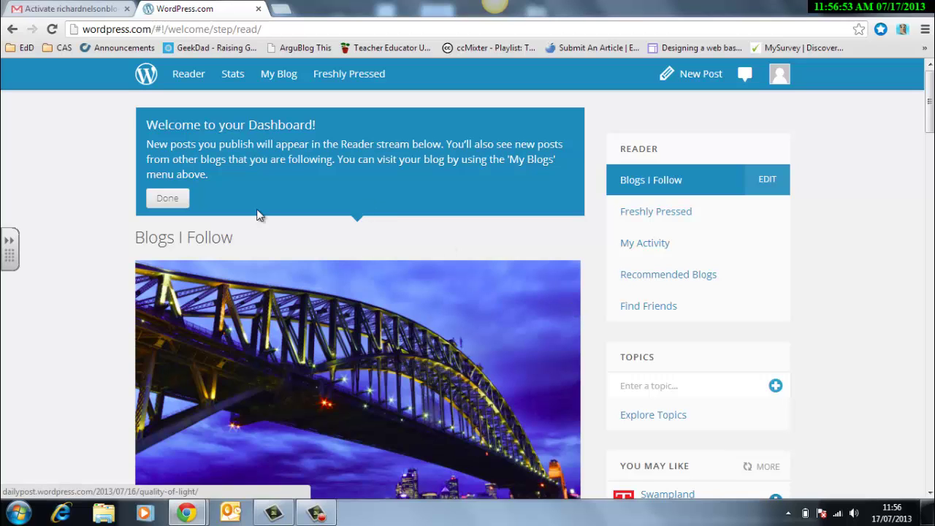
Dismiss the Dashboard welcome message, open My Blog, and follow the new blog's name link
{"action": "left_click", "coordinate": [181, 201]}
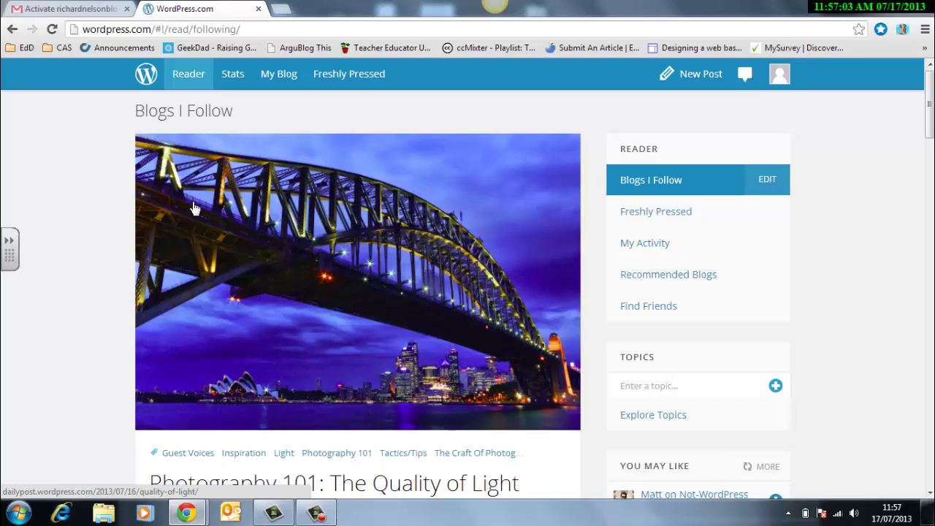
{"action": "left_click", "coordinate": [274, 74]}
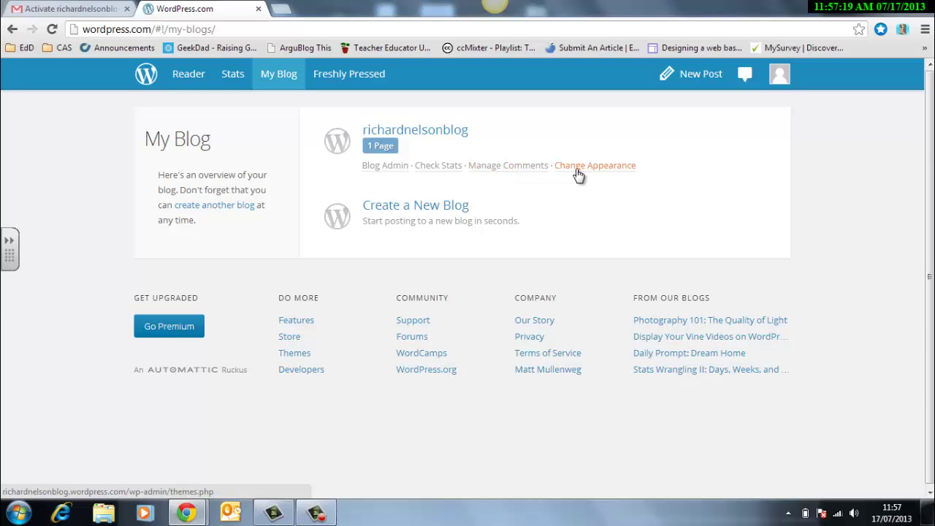
{"action": "left_click", "coordinate": [453, 132]}
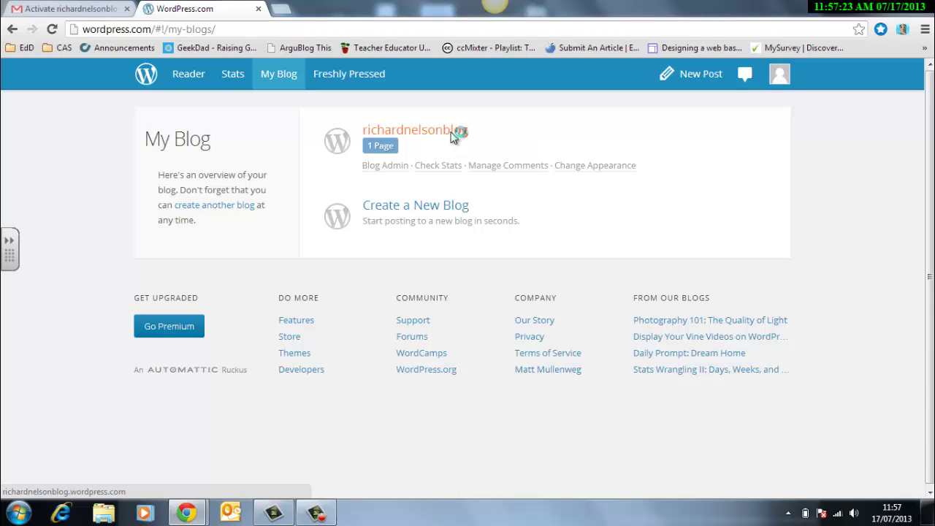